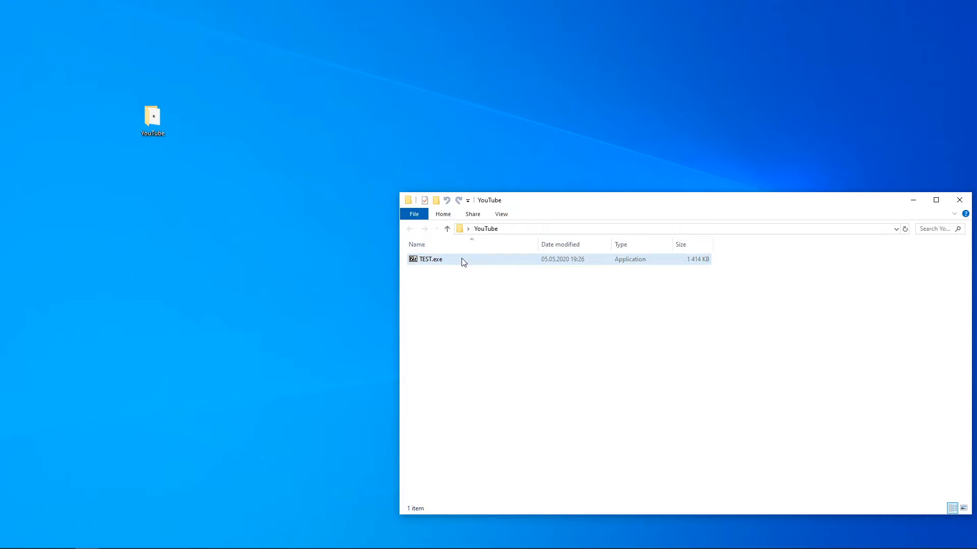
Step: Switch to WinRAR and start adding TEST.exe from the YouTube folder to a new archive
{"action": "mouse_move", "coordinate": [463, 262]}
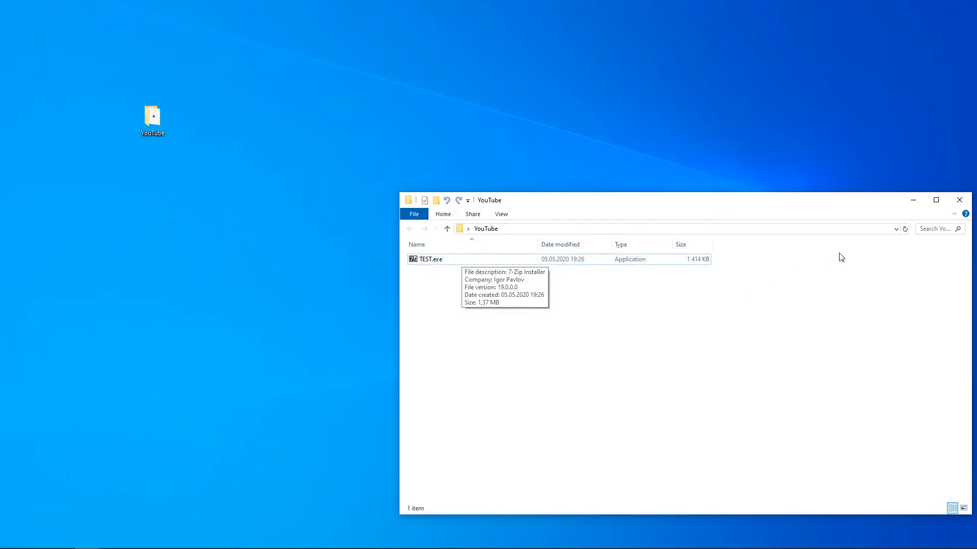
{"action": "left_click", "coordinate": [912, 201]}
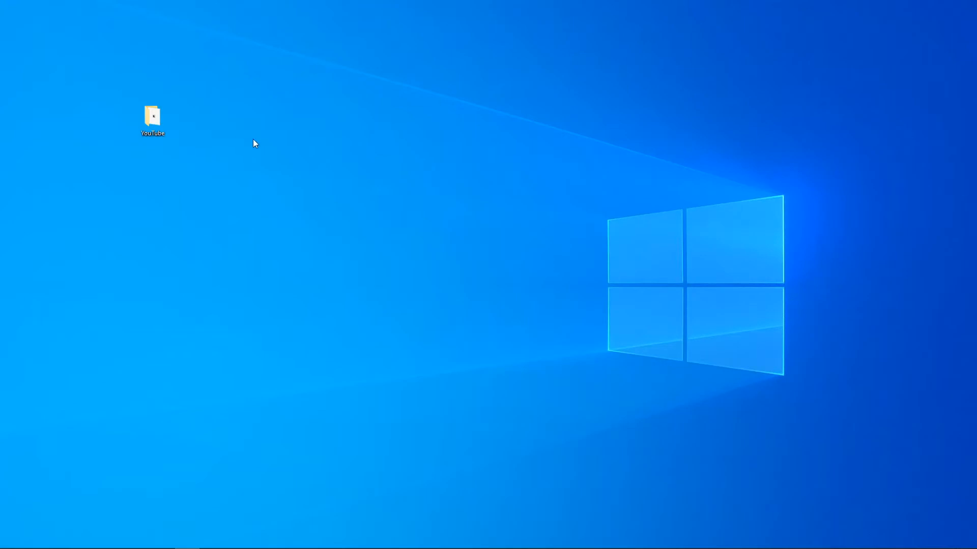
{"action": "left_click_drag", "start_coordinate": [976, 21], "coordinate": [473, 41]}
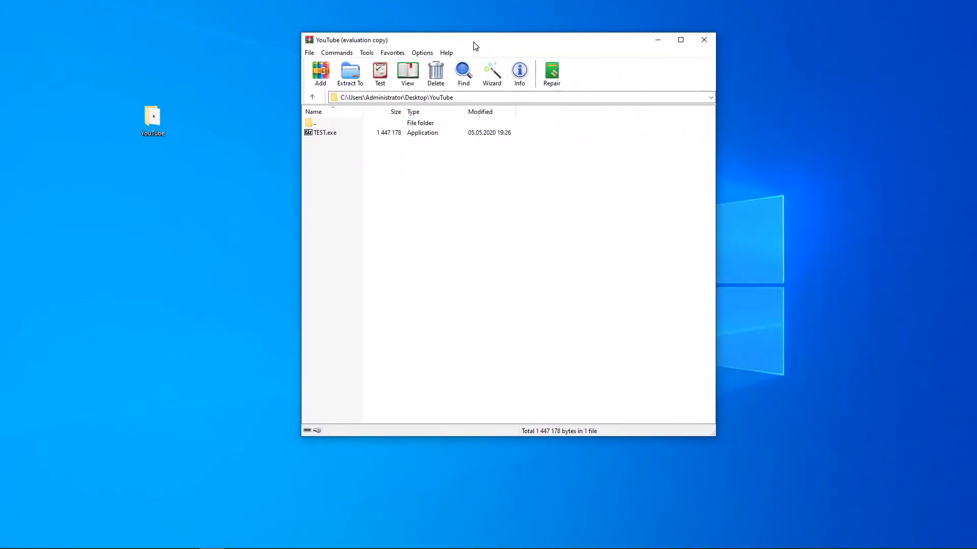
{"action": "left_click", "coordinate": [404, 135]}
{"action": "double_click", "coordinate": [404, 134]}
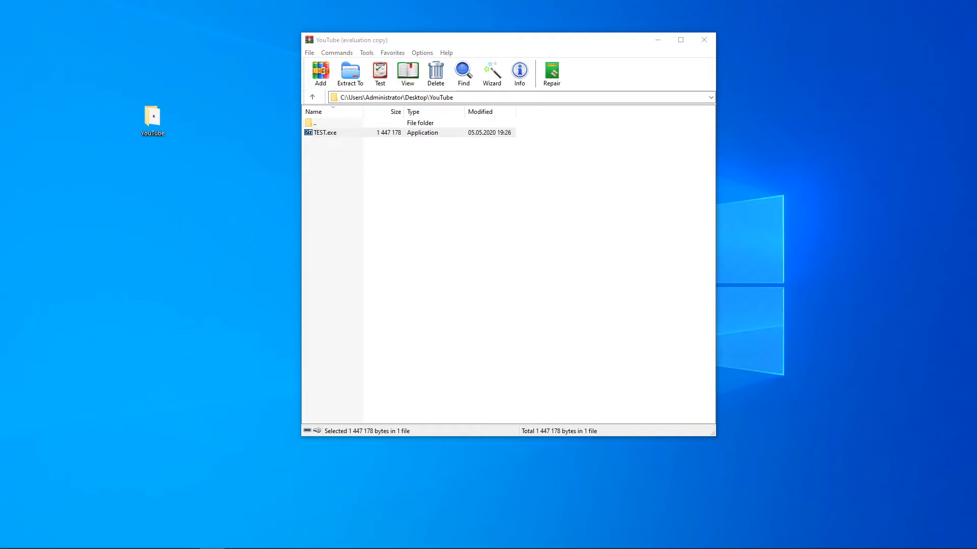
{"action": "left_click_drag", "start_coordinate": [976, 166], "coordinate": [463, 192]}
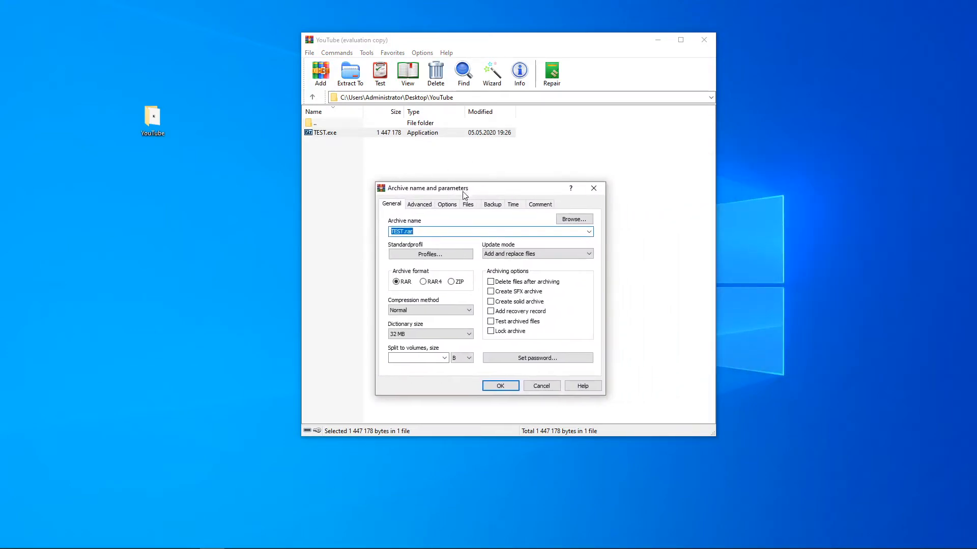
Step: Choose ZIP as the archive format for the new TEST archive
{"action": "left_click", "coordinate": [424, 283]}
{"action": "left_click", "coordinate": [451, 283]}
{"action": "left_click", "coordinate": [396, 282]}
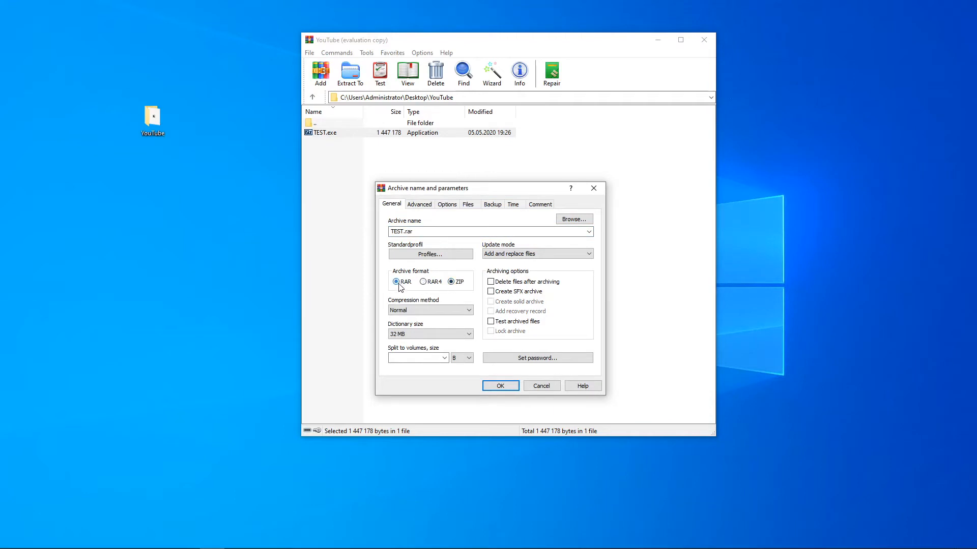
{"action": "left_click", "coordinate": [457, 283]}
Step: Set the volume split size to 1000000 bytes (unit B) and create the TEST.zip archive
{"action": "left_click", "coordinate": [412, 359]}
{"action": "left_click", "coordinate": [460, 360]}
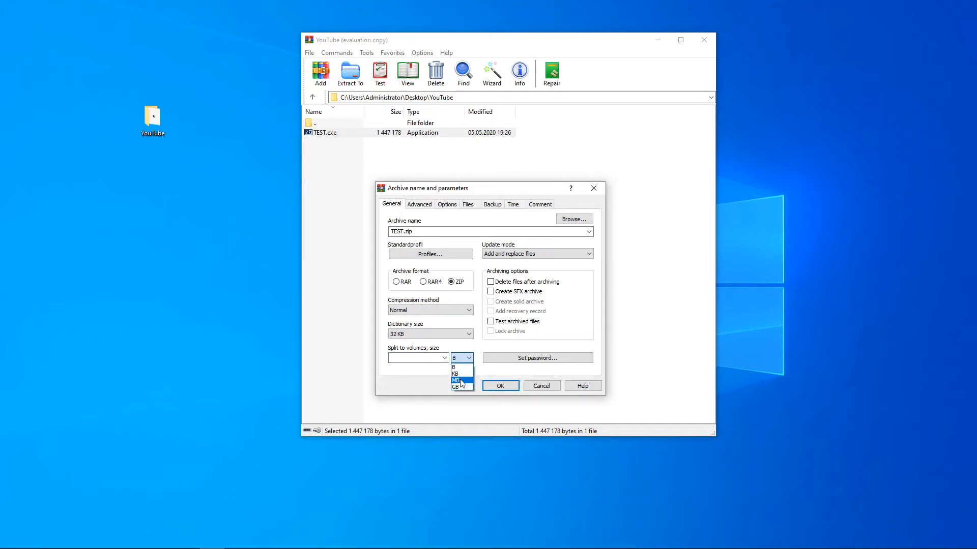
{"action": "left_click", "coordinate": [456, 374]}
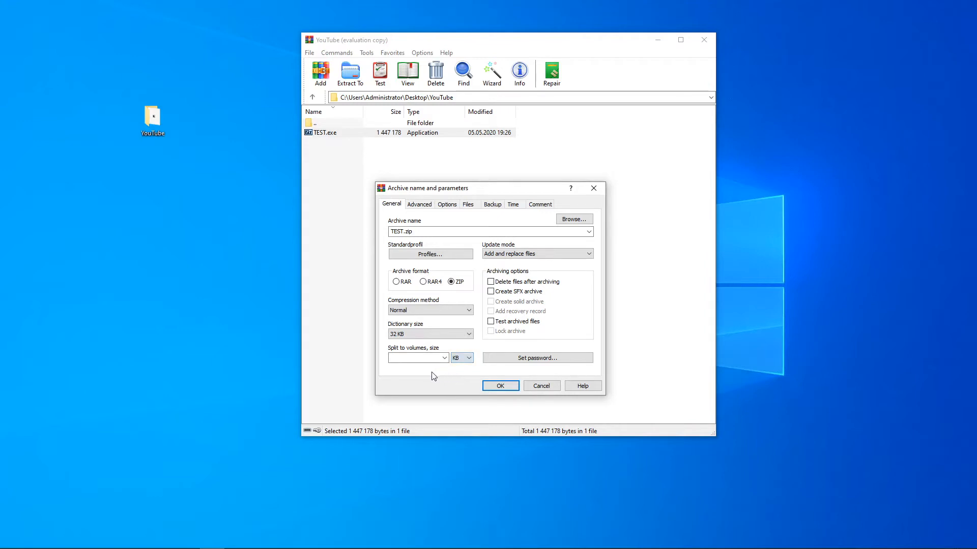
{"action": "left_click", "coordinate": [462, 358]}
{"action": "left_click", "coordinate": [458, 367]}
{"action": "type", "text": "1000000"}
{"action": "left_click", "coordinate": [498, 387]}
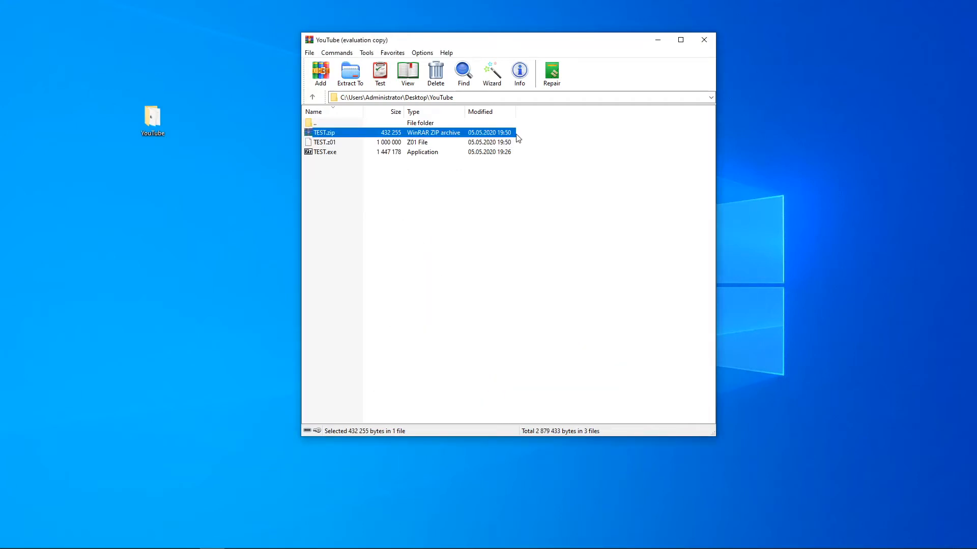
Step: Open the YouTube folder on the desktop and try to open the TEST.z01 volume directly
{"action": "left_click", "coordinate": [518, 138]}
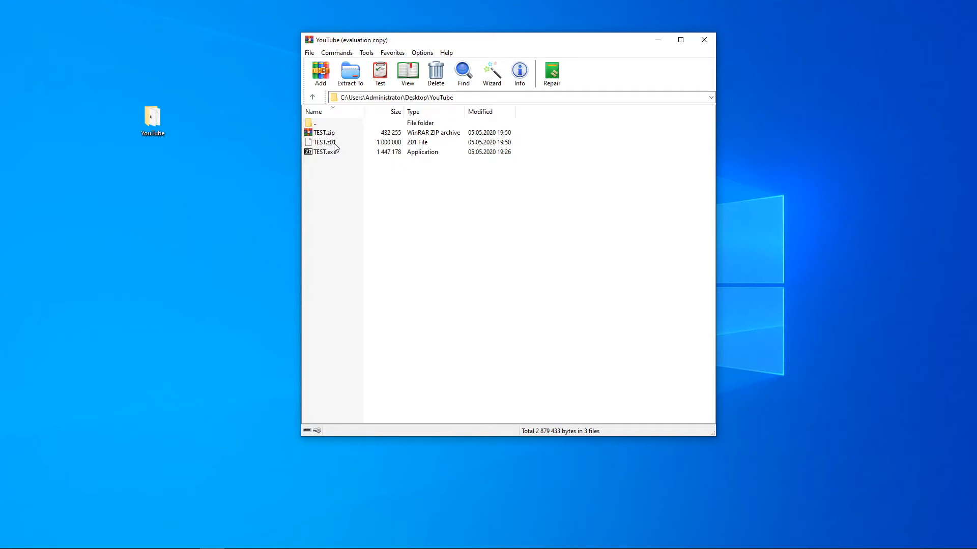
{"action": "double_click", "coordinate": [164, 123]}
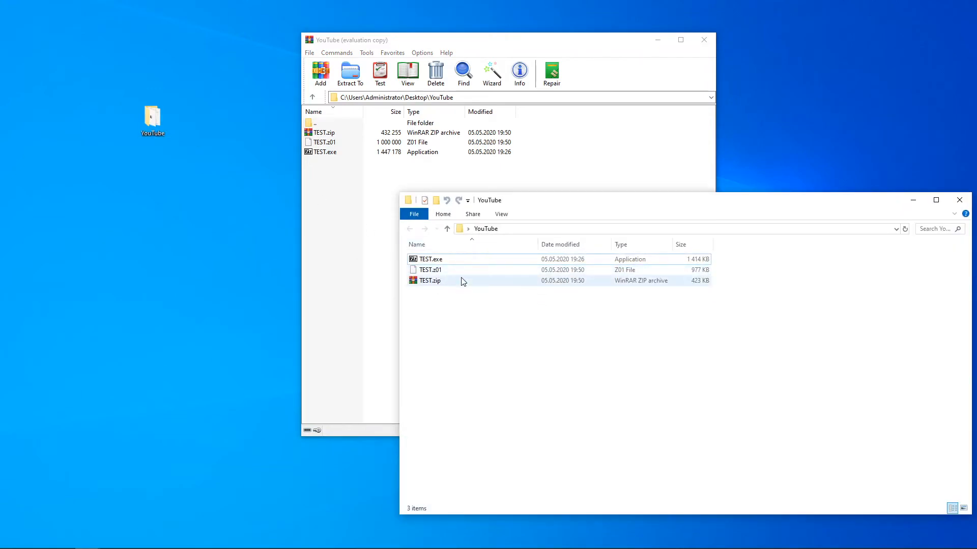
{"action": "double_click", "coordinate": [456, 271]}
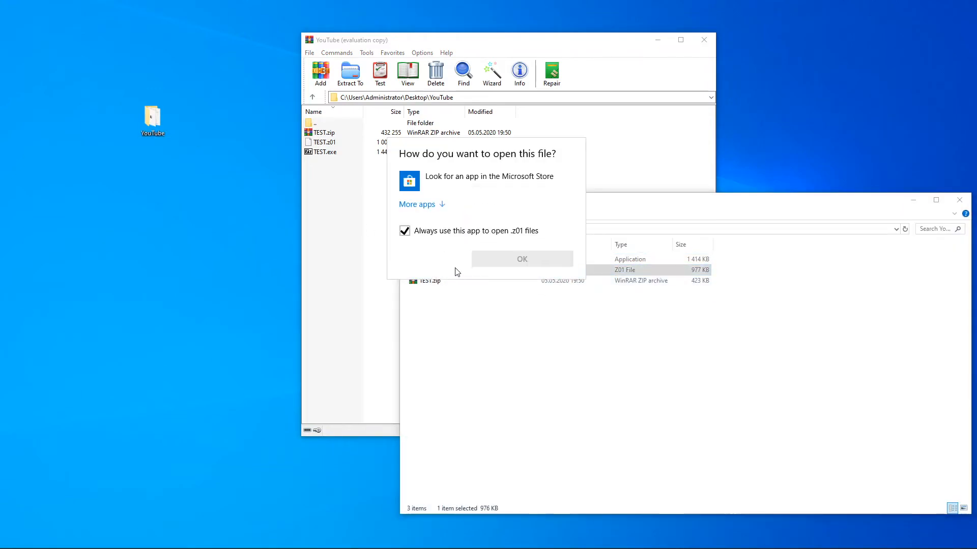
{"action": "left_click", "coordinate": [511, 354]}
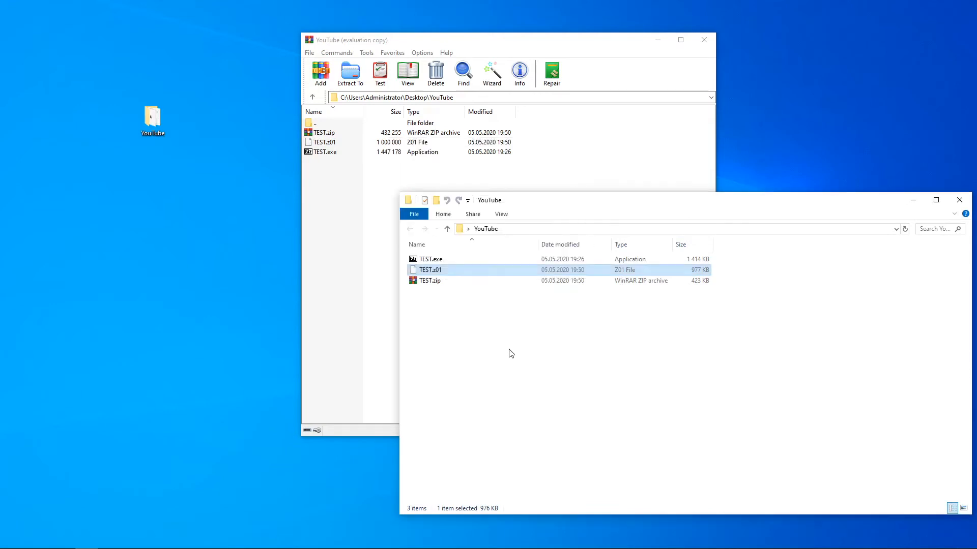
Step: Open TEST.zip and test TEST.exe across all volumes for errors, closing the archive when done
{"action": "double_click", "coordinate": [442, 283]}
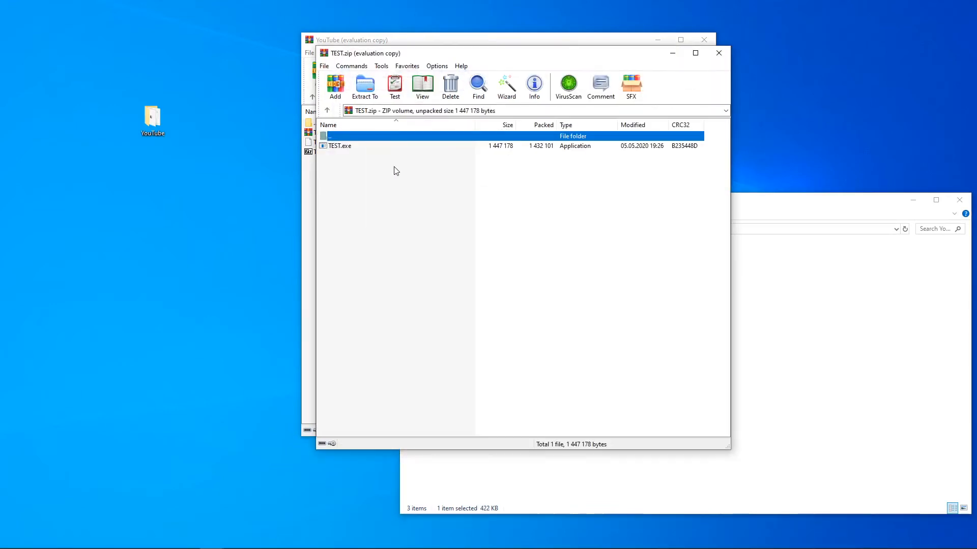
{"action": "left_click", "coordinate": [340, 146]}
{"action": "left_click", "coordinate": [365, 87]}
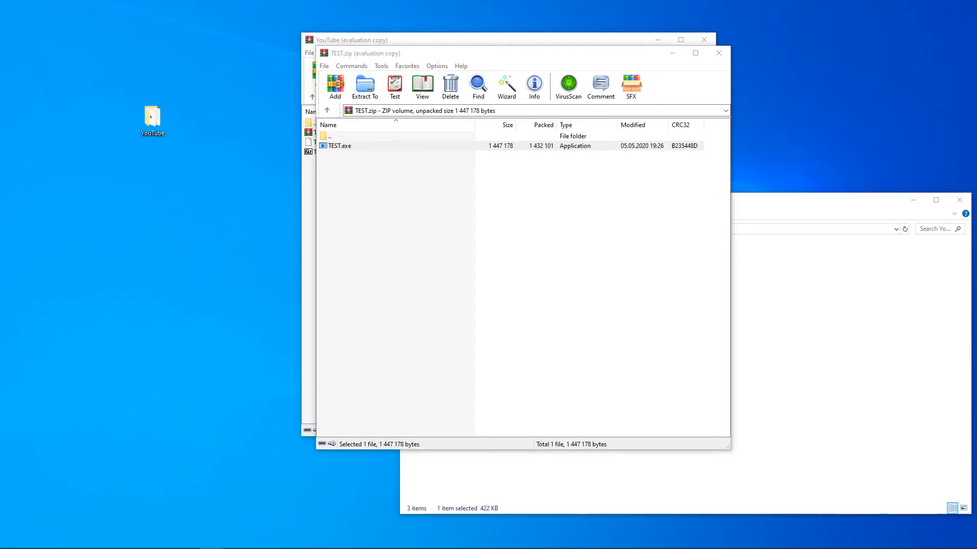
{"action": "key", "text": "Escape"}
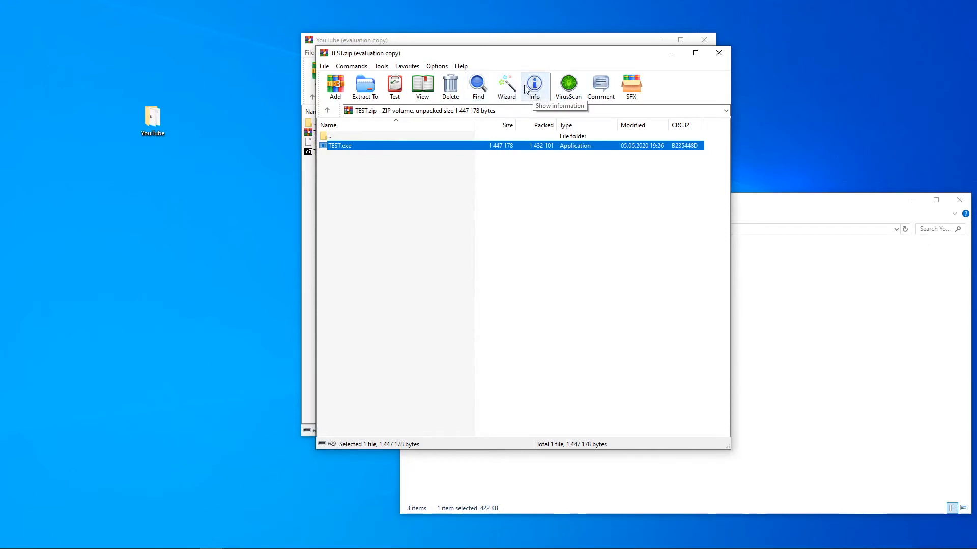
{"action": "left_click", "coordinate": [394, 87]}
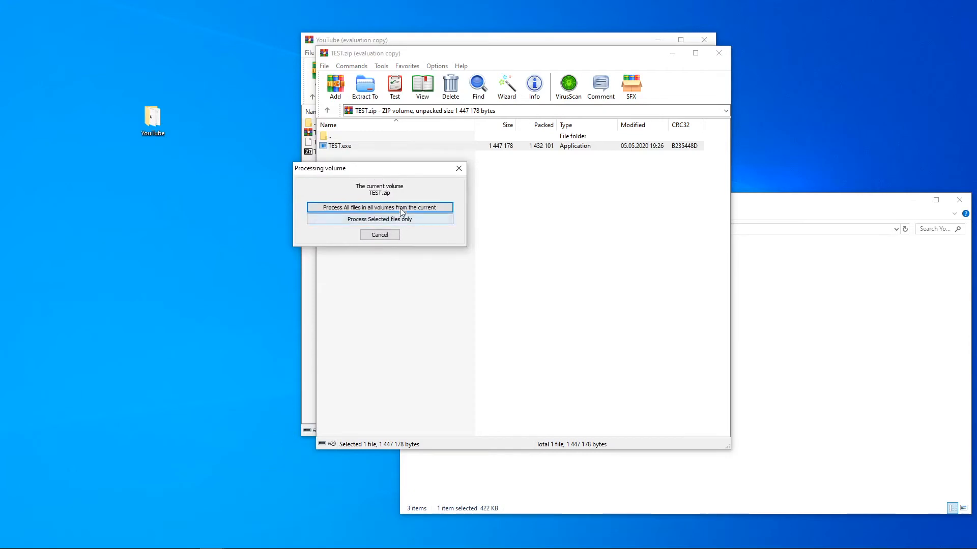
{"action": "left_click", "coordinate": [402, 210]}
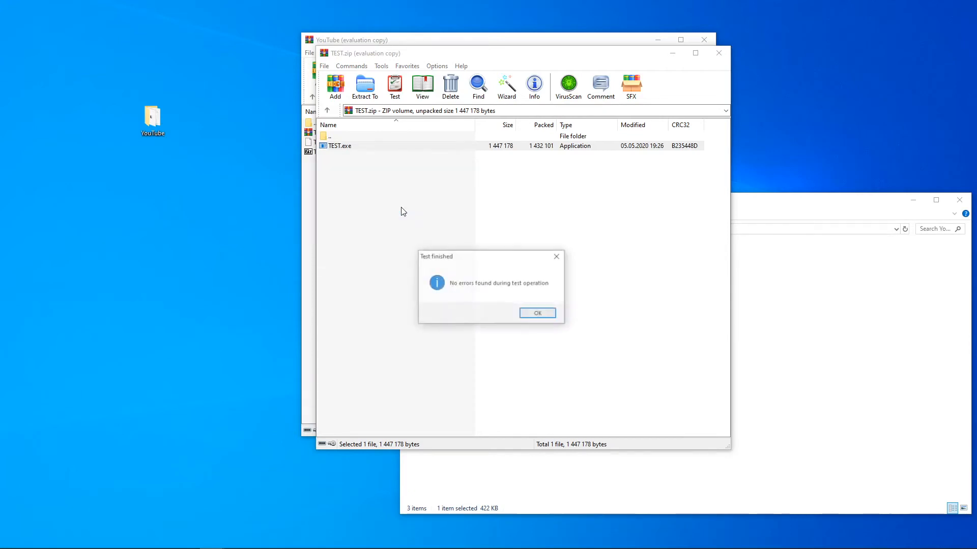
{"action": "left_click", "coordinate": [542, 317]}
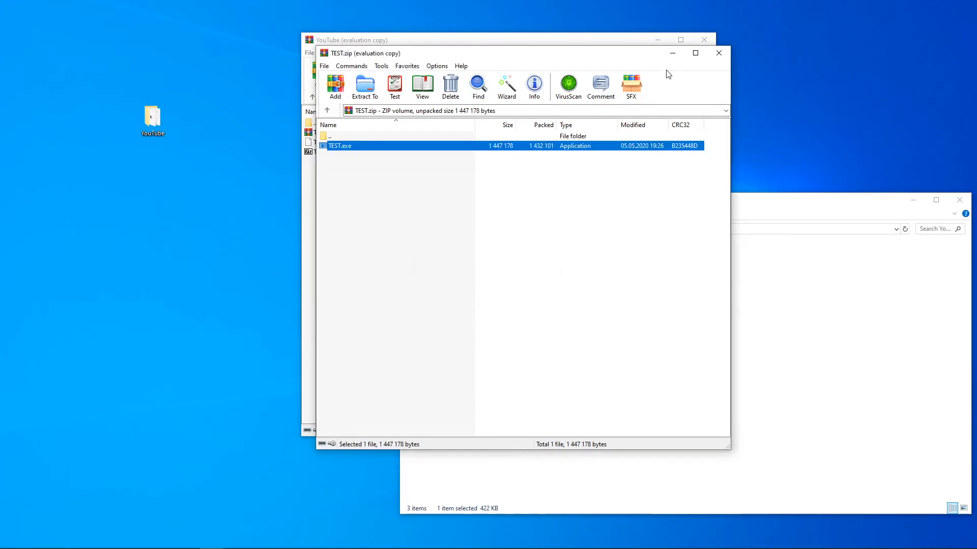
{"action": "left_click", "coordinate": [718, 53]}
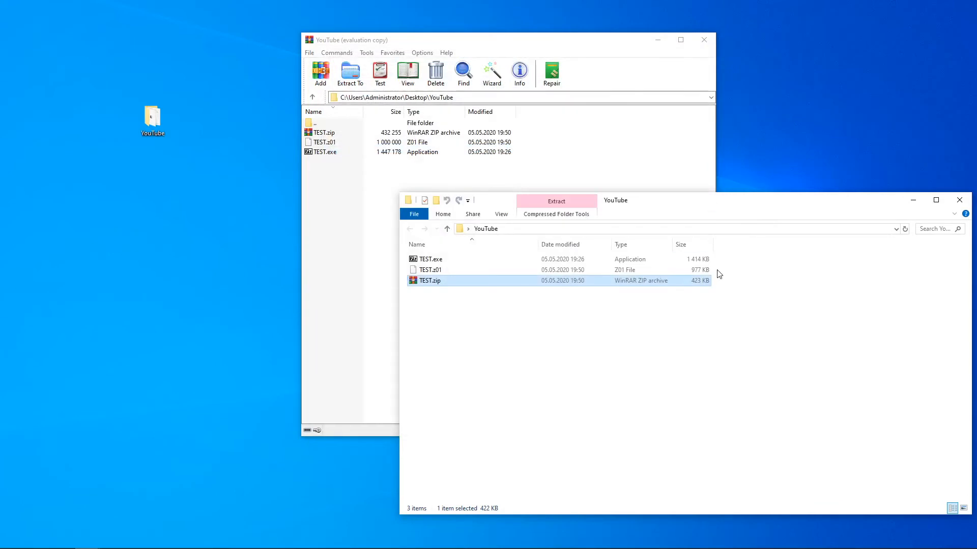
{"action": "left_click_drag", "start_coordinate": [718, 301], "coordinate": [680, 275]}
{"action": "left_click", "coordinate": [686, 328]}
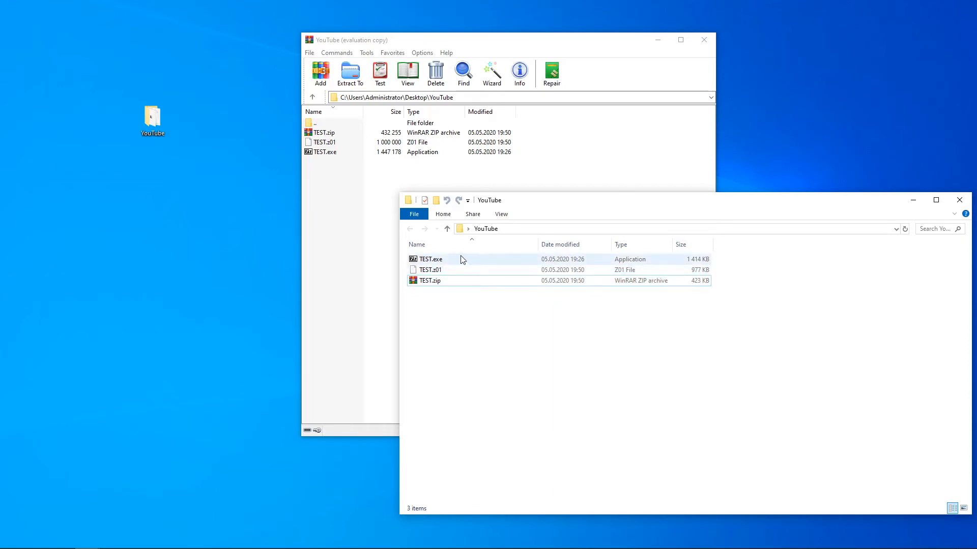
Step: Switch to 7-Zip and start adding TEST.exe in the YouTube folder to an archive
{"action": "left_click", "coordinate": [658, 40]}
{"action": "left_click_drag", "start_coordinate": [976, 11], "coordinate": [360, 53]}
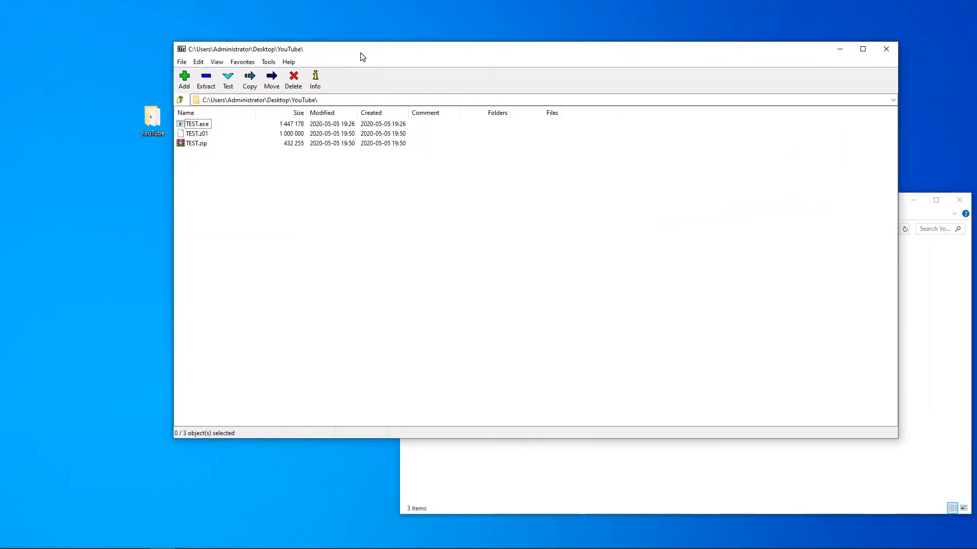
{"action": "left_click", "coordinate": [209, 125]}
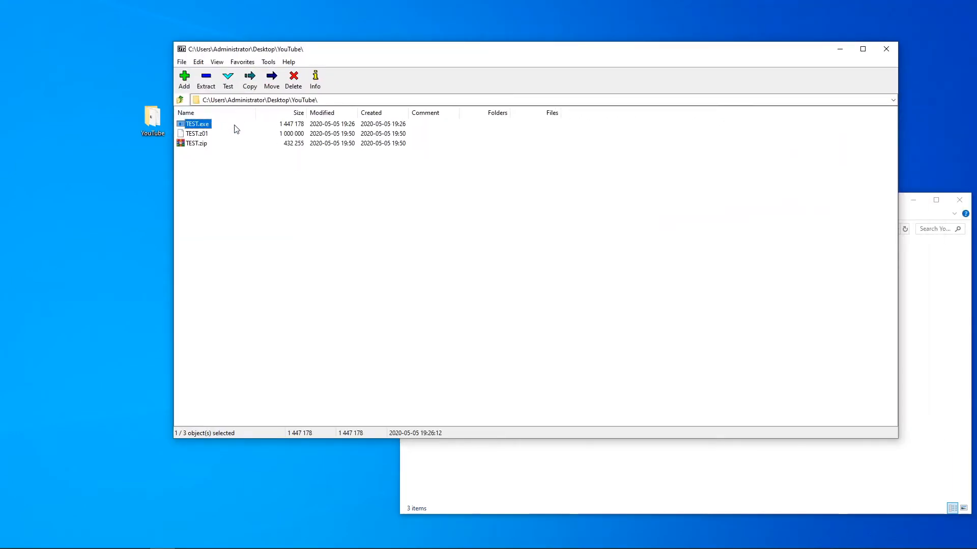
{"action": "left_click", "coordinate": [187, 85]}
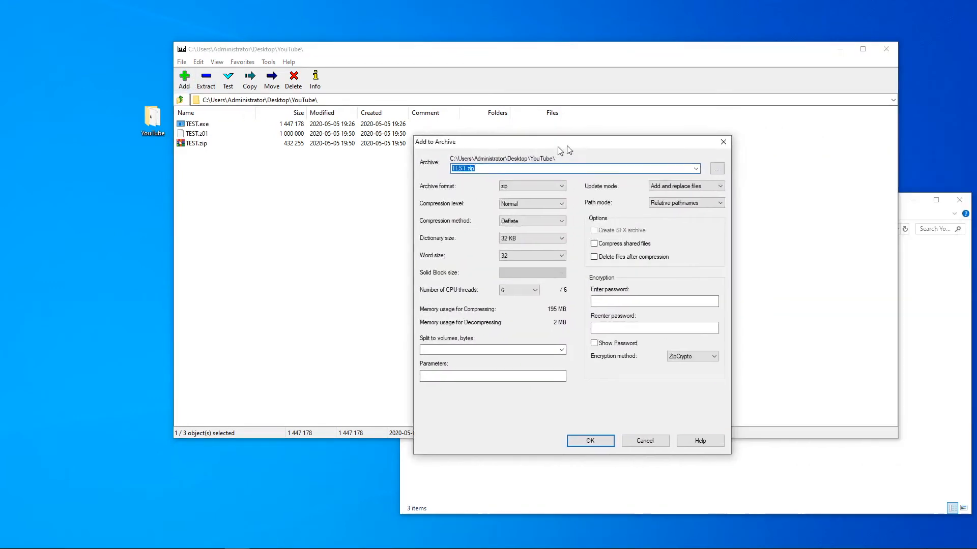
{"action": "left_click_drag", "start_coordinate": [553, 145], "coordinate": [377, 129]}
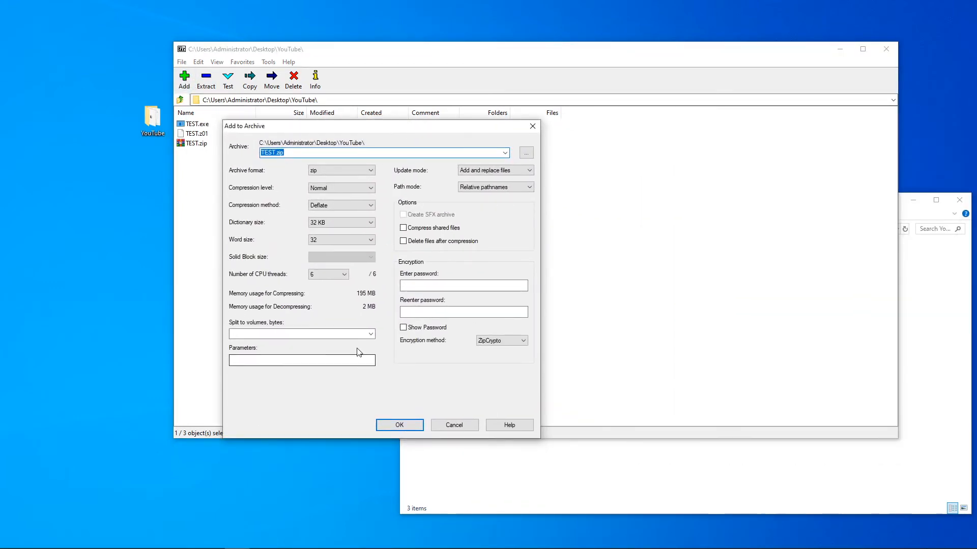
Step: Try to create TEST.zip in zip format, split into volumes of 1000000 bytes
{"action": "left_click", "coordinate": [328, 170]}
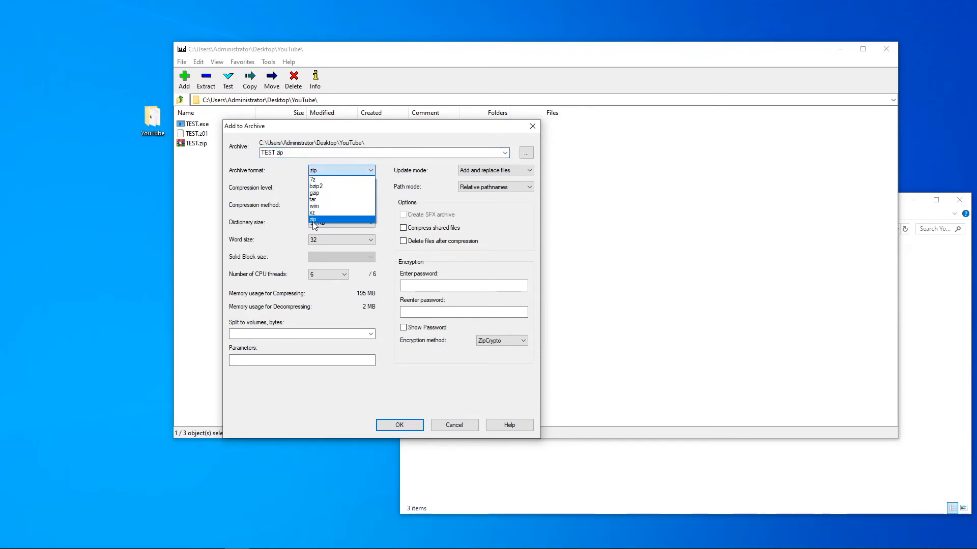
{"action": "left_click", "coordinate": [324, 172]}
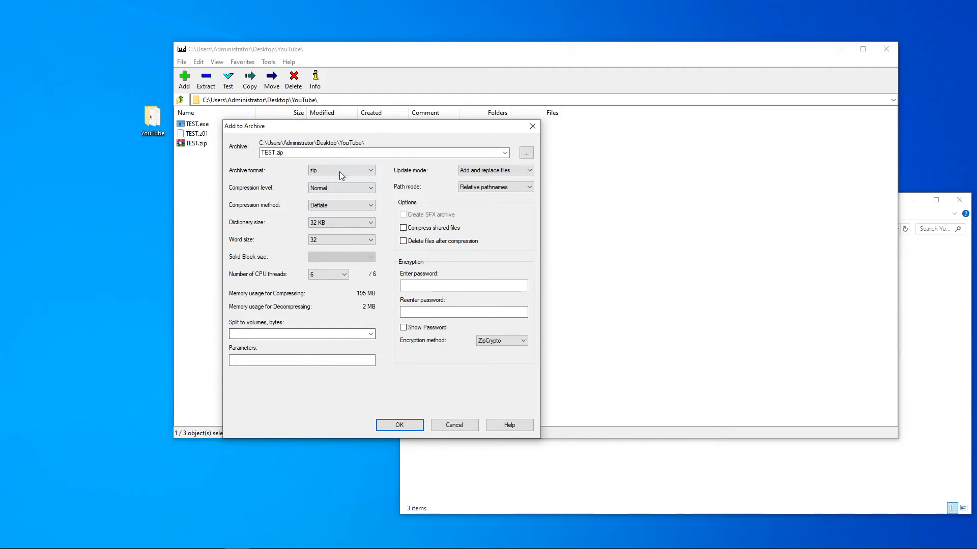
{"action": "left_click", "coordinate": [302, 333]}
{"action": "type", "text": "1000000"}
{"action": "double_click", "coordinate": [257, 334]}
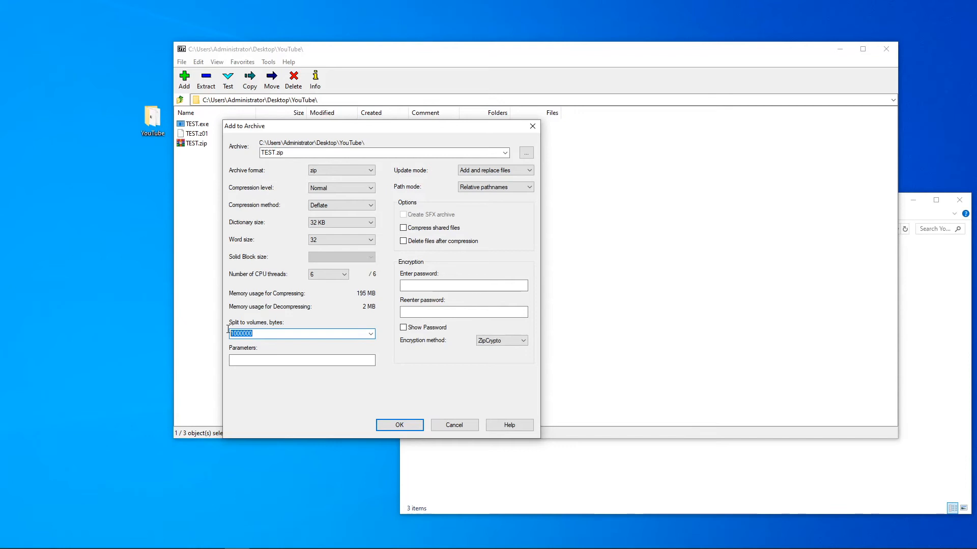
{"action": "left_click", "coordinate": [261, 332]}
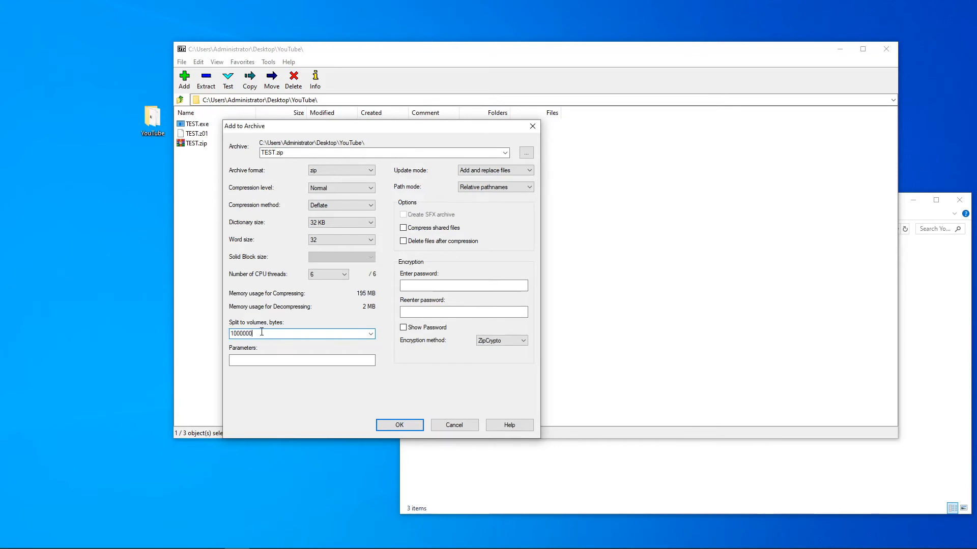
{"action": "left_click", "coordinate": [400, 425]}
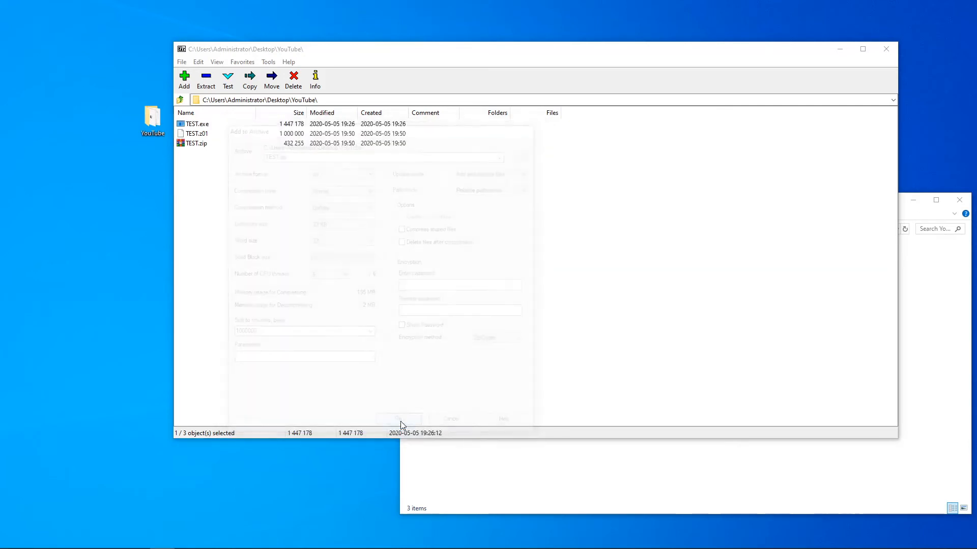
Step: Delete the existing TEST.zip and TEST.z01 files from the YouTube folder
{"action": "left_click", "coordinate": [203, 144]}
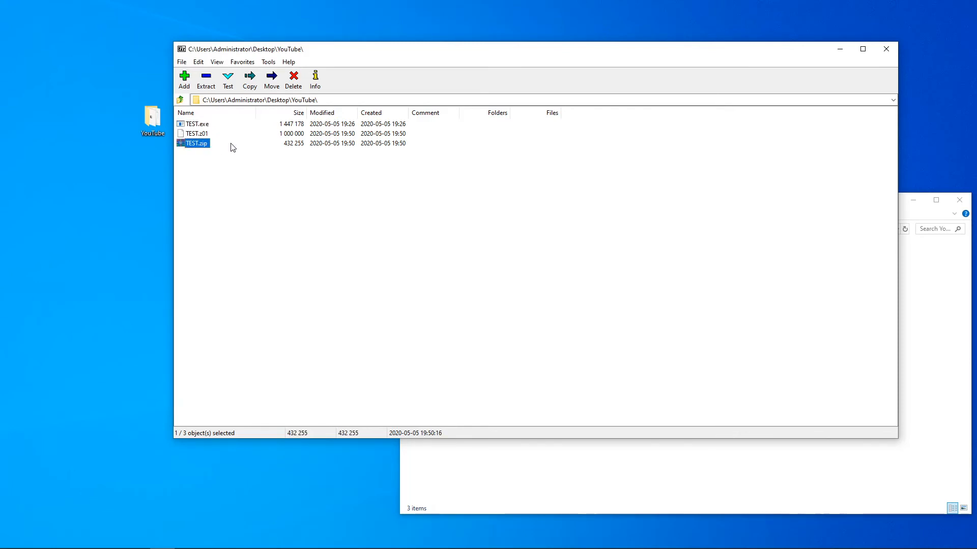
{"action": "key", "text": "Delete"}
{"action": "left_click", "coordinate": [206, 134]}
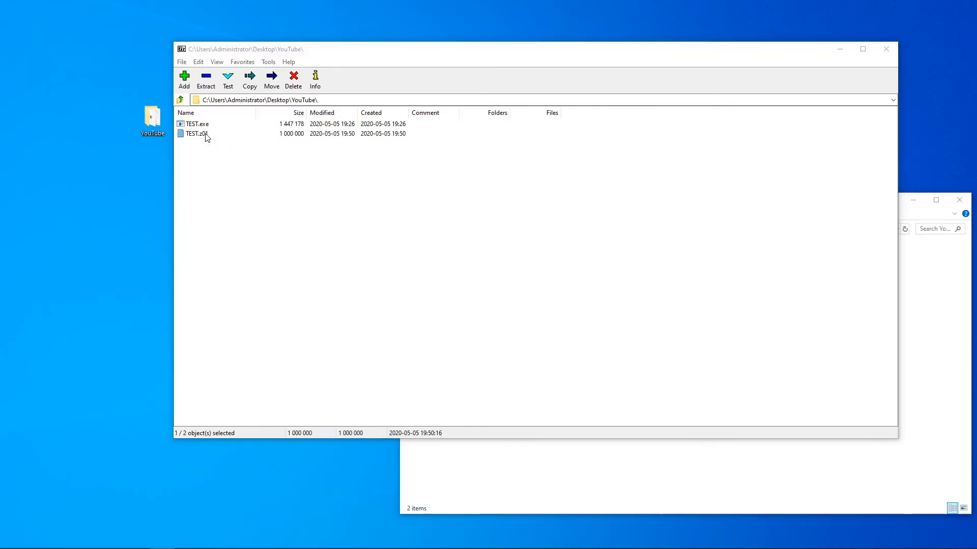
{"action": "key", "text": "Delete"}
Step: Add TEST.exe to a new zip archive named TEST.zip, split into volumes of 1000000 bytes
{"action": "left_click", "coordinate": [200, 124]}
{"action": "left_click", "coordinate": [185, 82]}
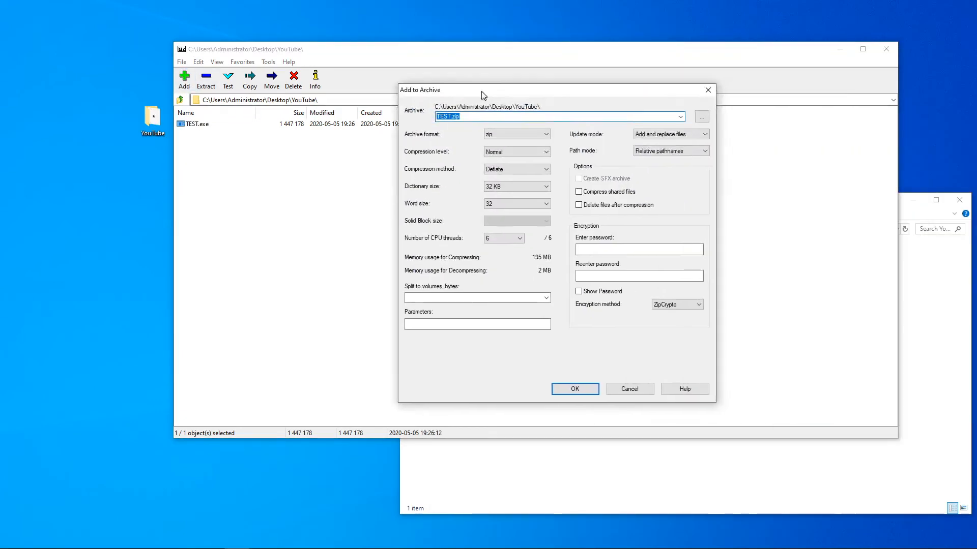
{"action": "left_click", "coordinate": [456, 295]}
{"action": "type", "text": "10000"}
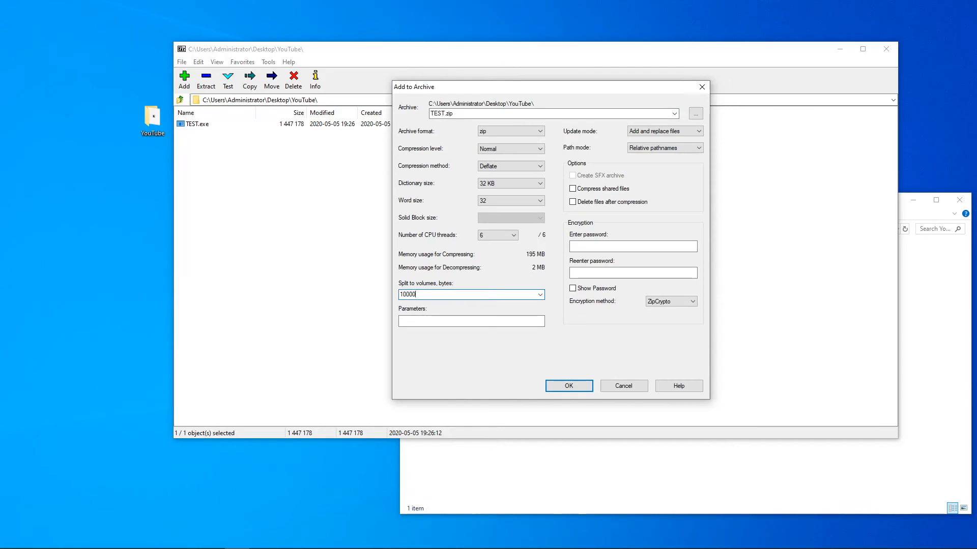
{"action": "type", "text": "00"}
{"action": "left_click", "coordinate": [569, 386]}
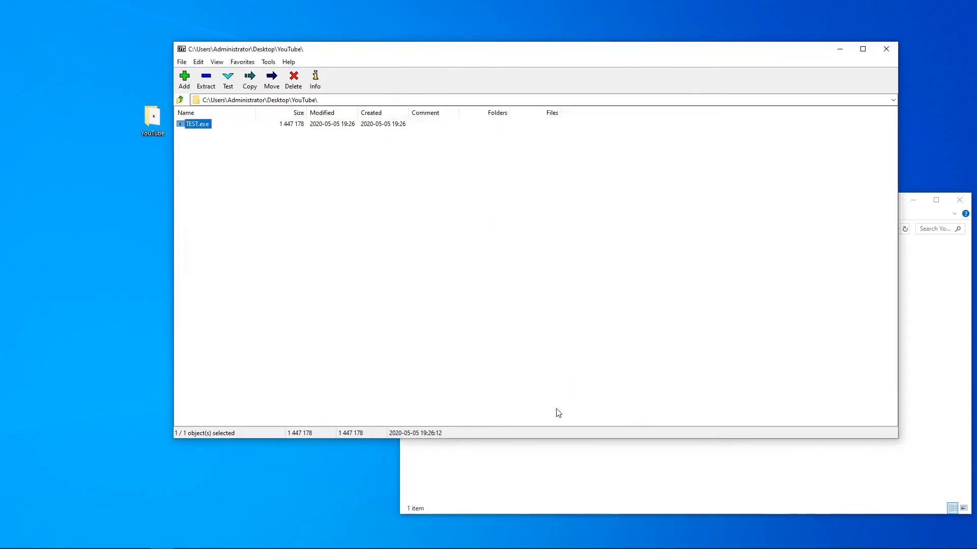
Step: Close the 7-Zip file manager and return to the split volumes in the YouTube folder in File Explorer
{"action": "left_click", "coordinate": [215, 159]}
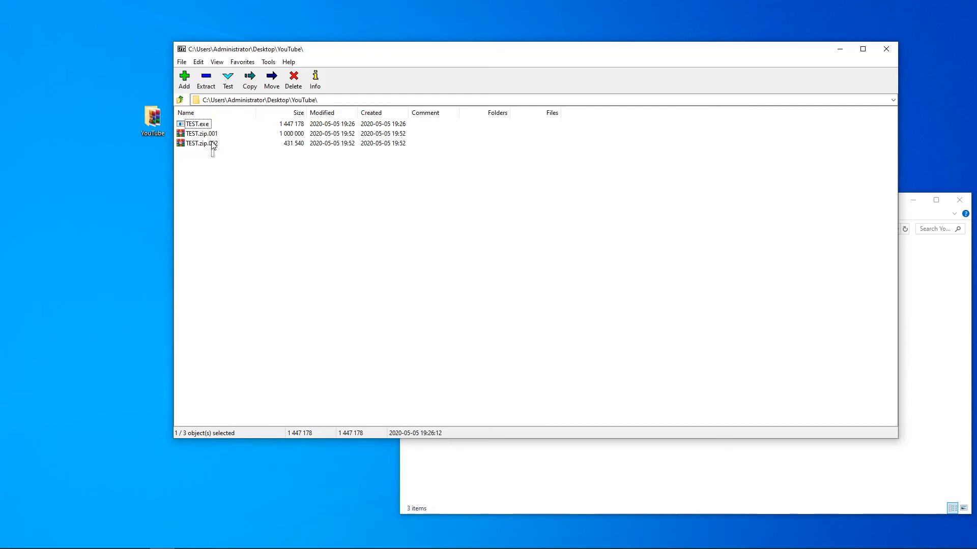
{"action": "left_click", "coordinate": [886, 45]}
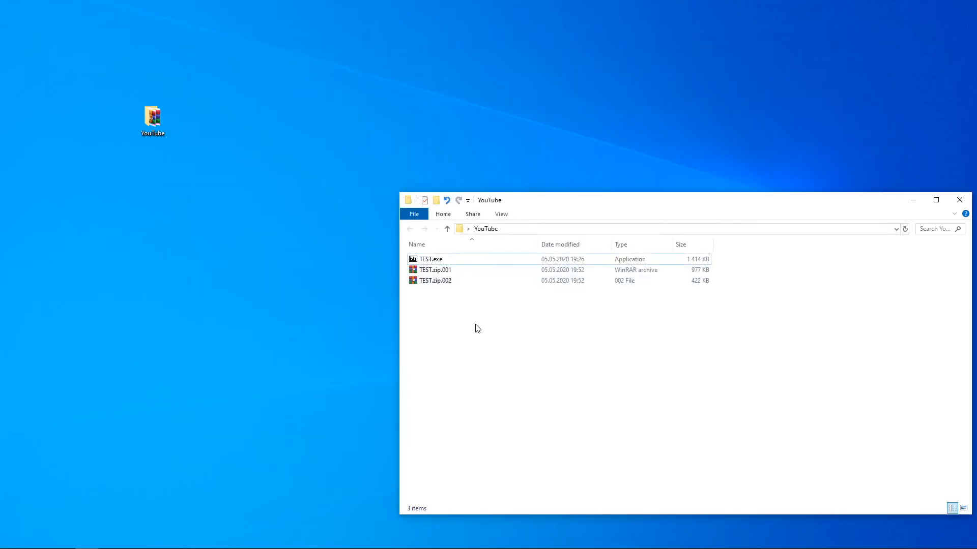
{"action": "left_click", "coordinate": [450, 274]}
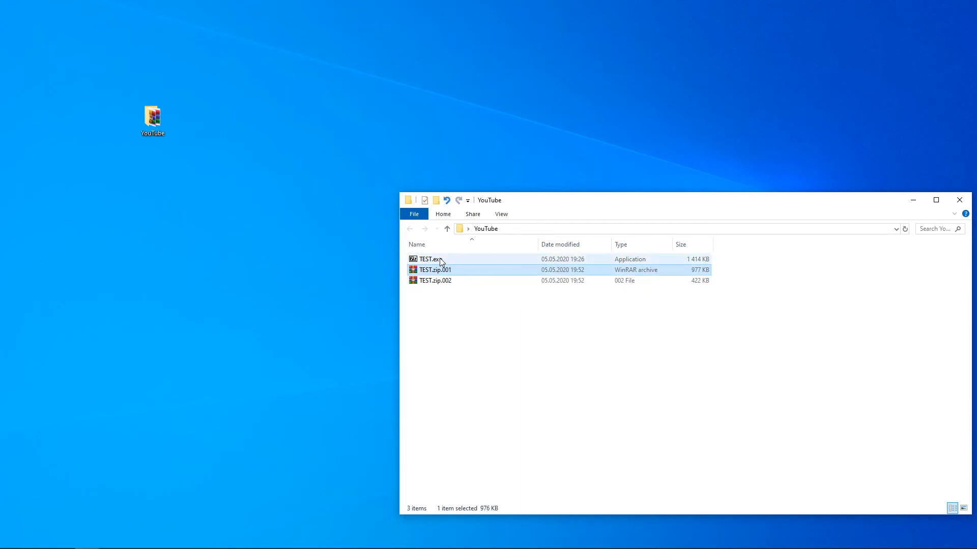
{"action": "left_click", "coordinate": [442, 262]}
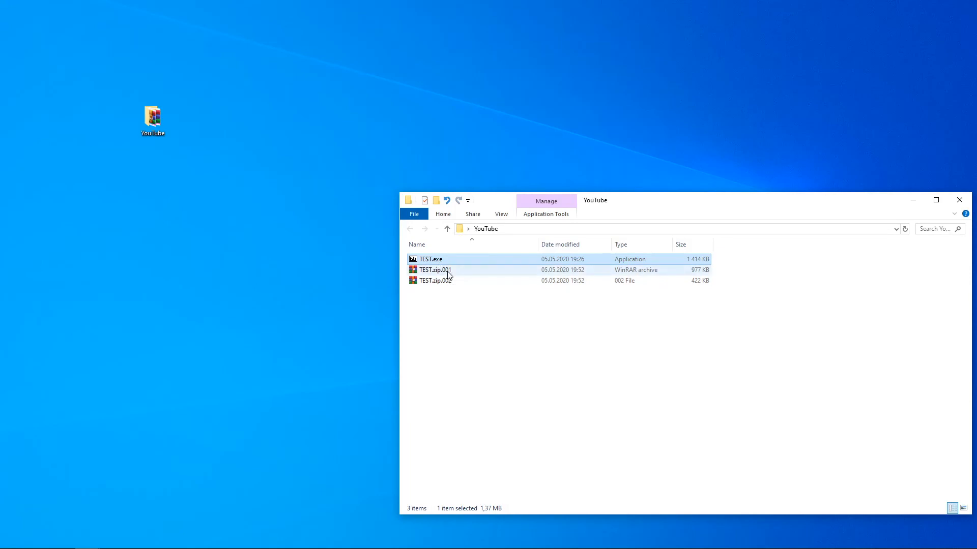
Step: Open TEST.zip.001 in WinRAR, test TEST.exe by processing all files in all volumes, and close the archive
{"action": "double_click", "coordinate": [449, 272]}
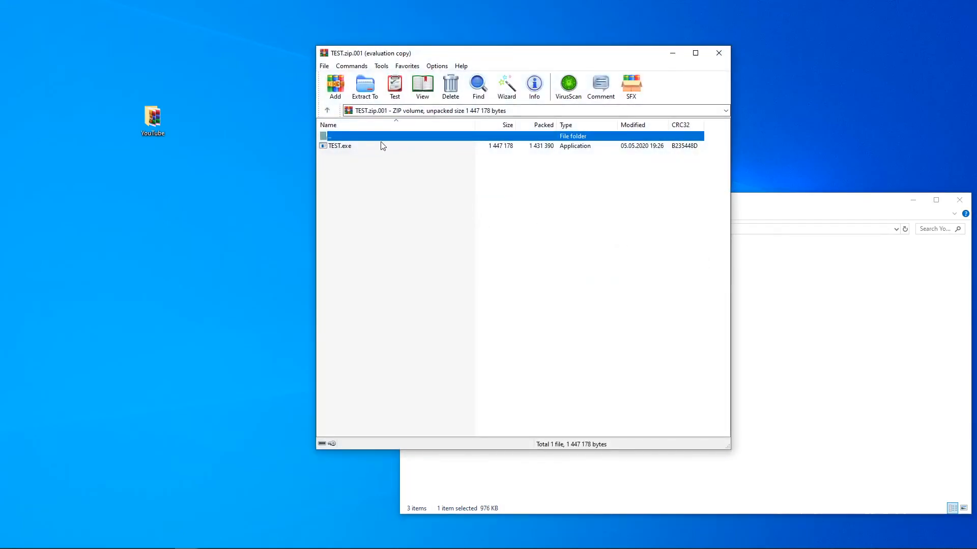
{"action": "left_click", "coordinate": [399, 86]}
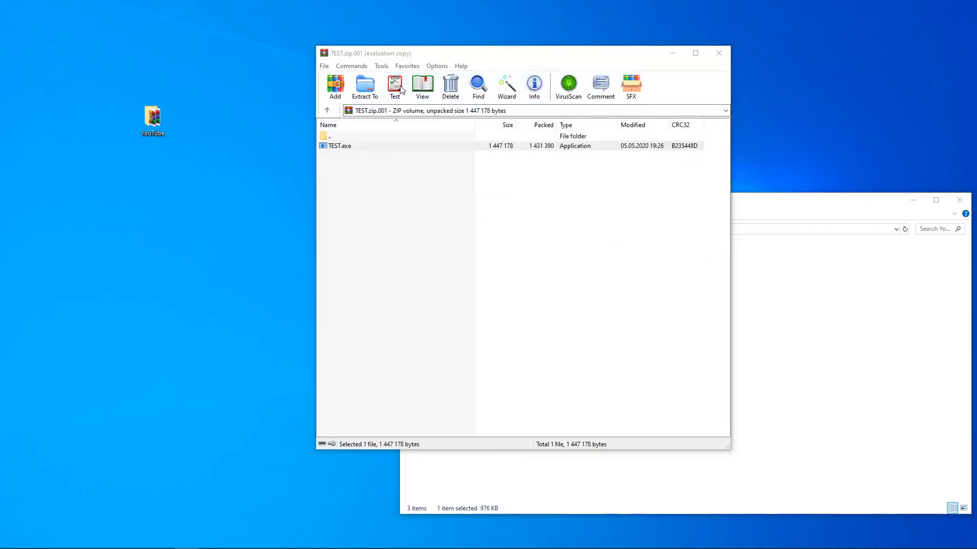
{"action": "left_click_drag", "start_coordinate": [805, 183], "coordinate": [569, 152]}
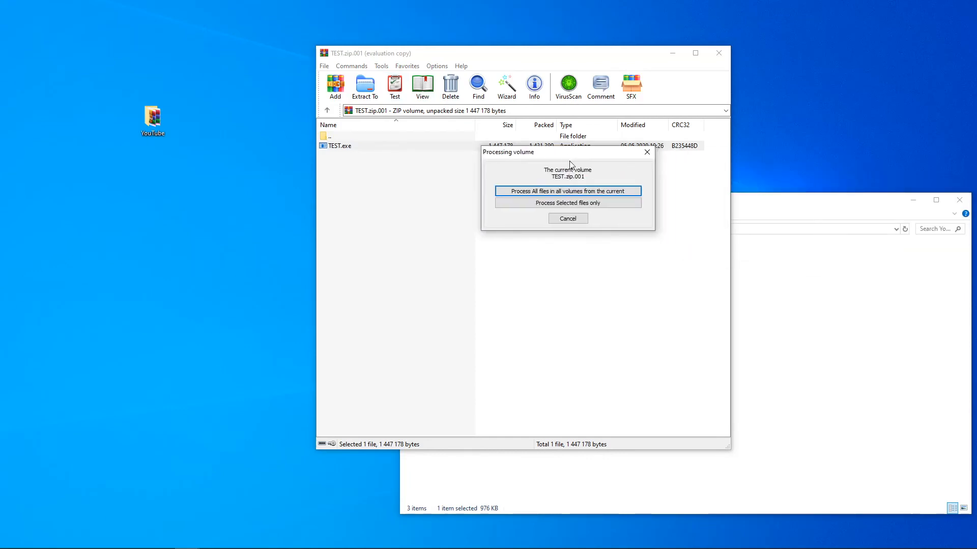
{"action": "left_click", "coordinate": [586, 192]}
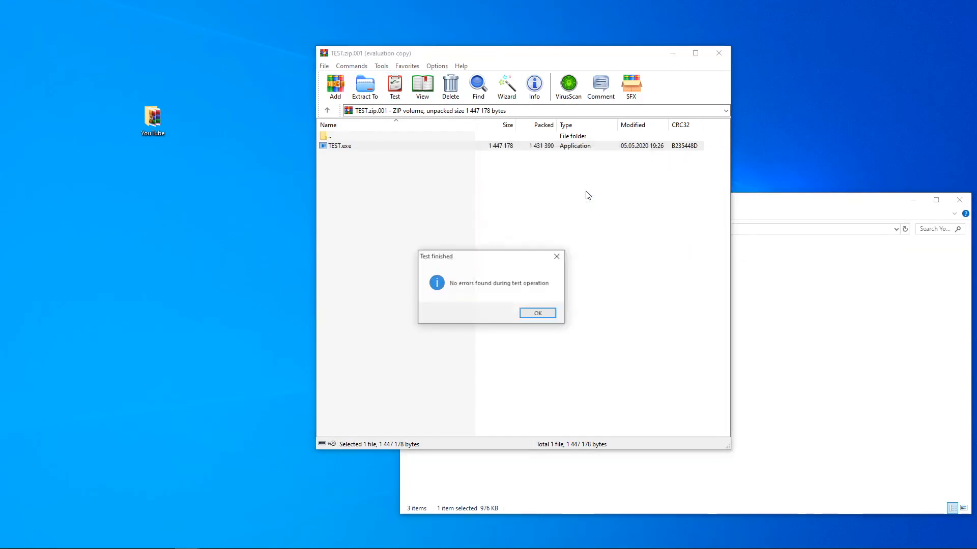
{"action": "left_click", "coordinate": [538, 313]}
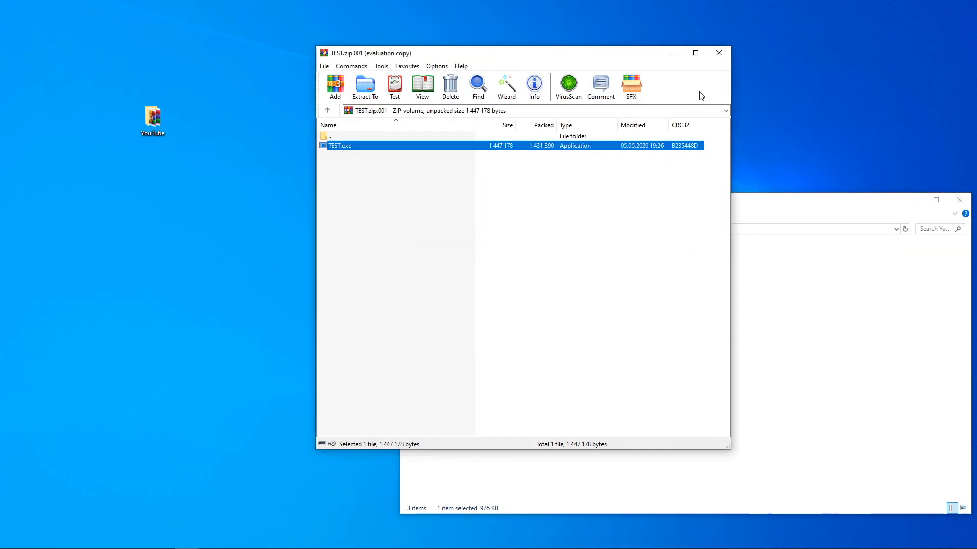
{"action": "left_click", "coordinate": [731, 51]}
{"action": "left_click_drag", "start_coordinate": [588, 298], "coordinate": [585, 252]}
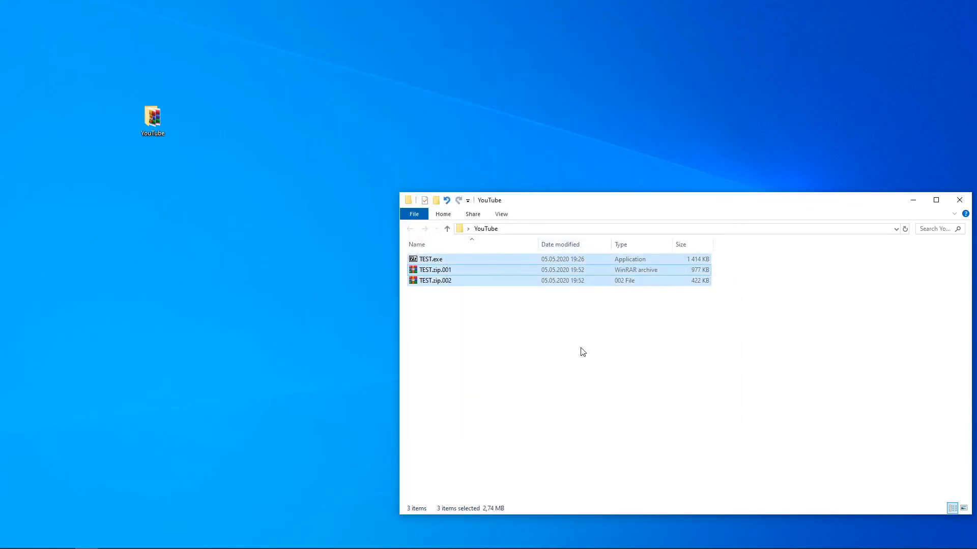
{"action": "left_click", "coordinate": [589, 352]}
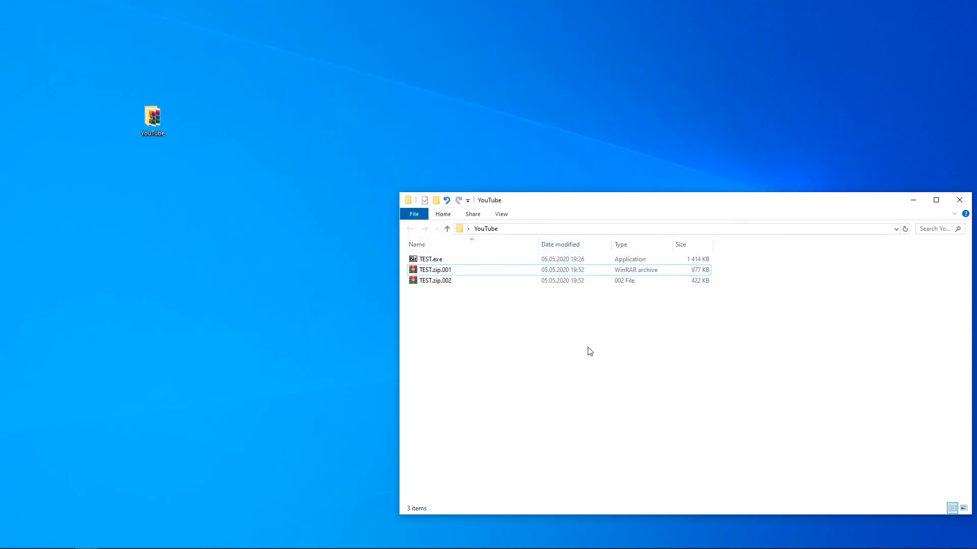